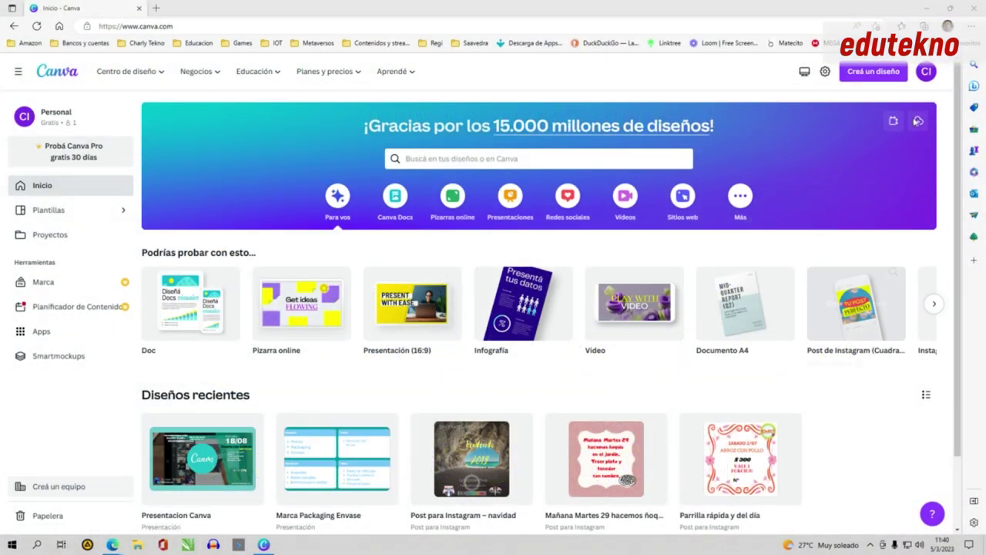
- Open account settings, check Facturación y planes, then return to Mi cuenta showing Docente
left_click(925, 71)
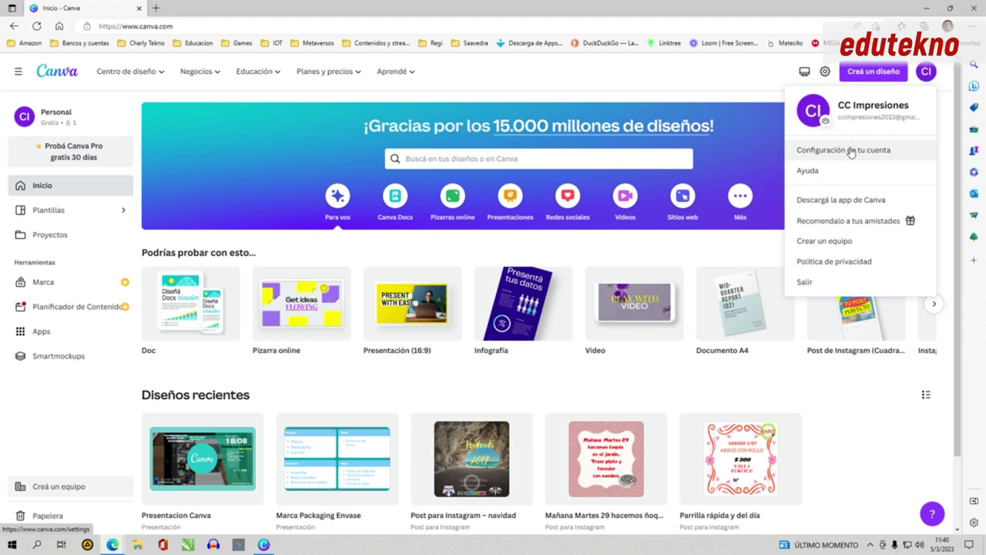
left_click(850, 151)
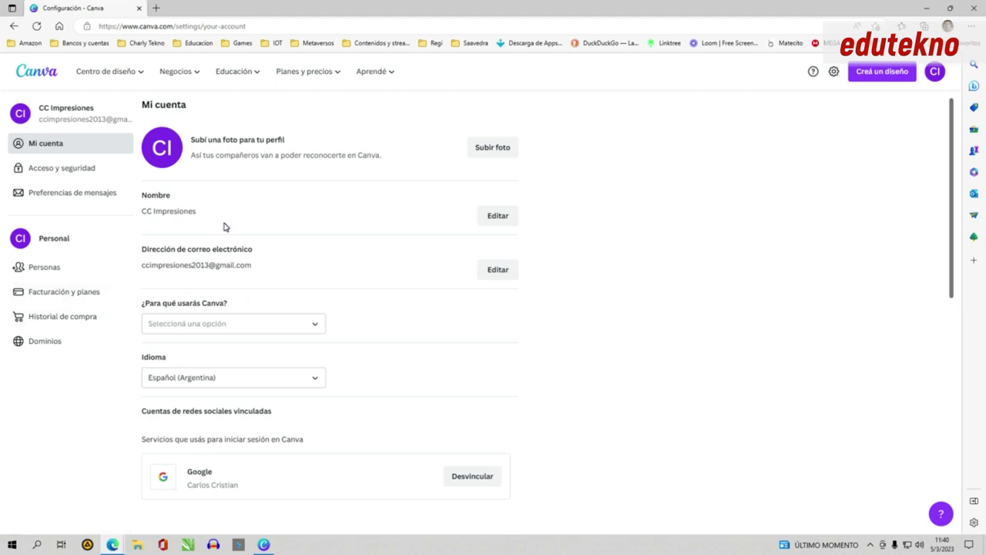
left_click(72, 296)
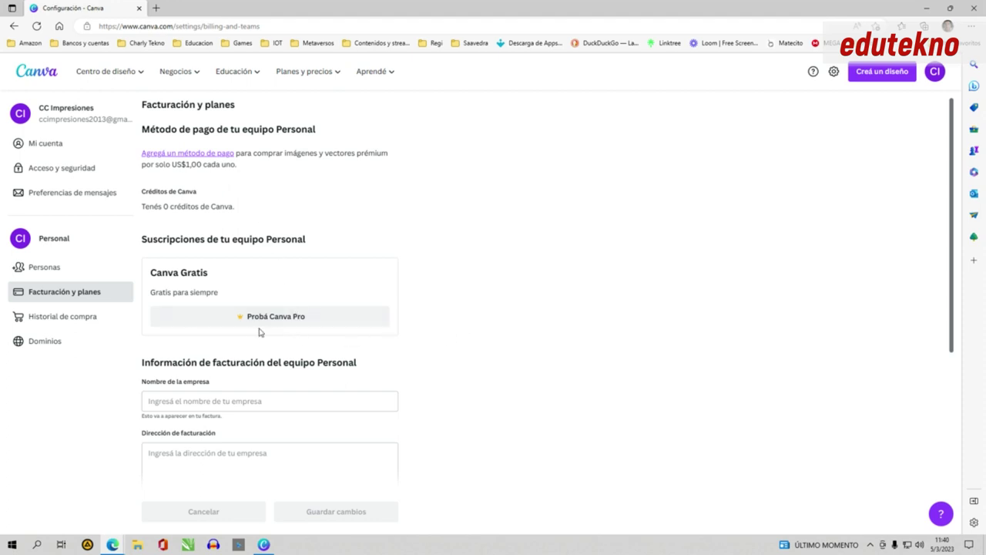
left_click(64, 149)
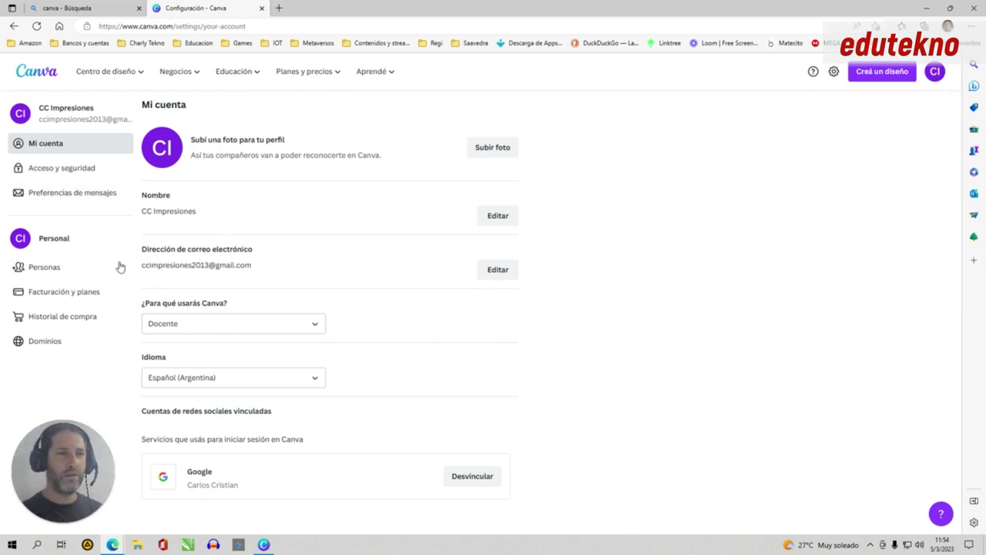
- Open Facturación y planes and start the free Canva para Educación signup
left_click(51, 292)
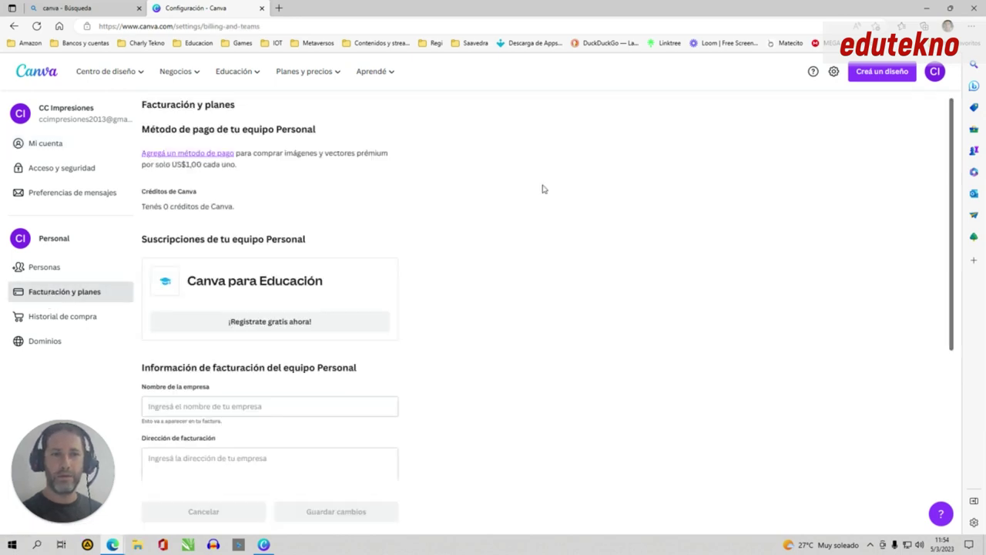
left_click(242, 331)
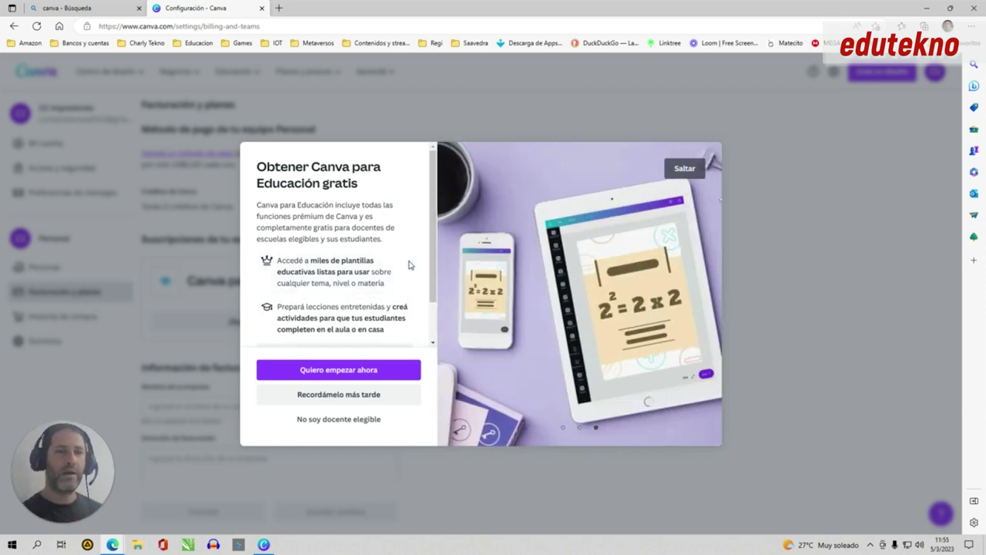
- Enter the teacher's first name, surname and school 'Centro Educativo San Martín', then continue
left_click(382, 369)
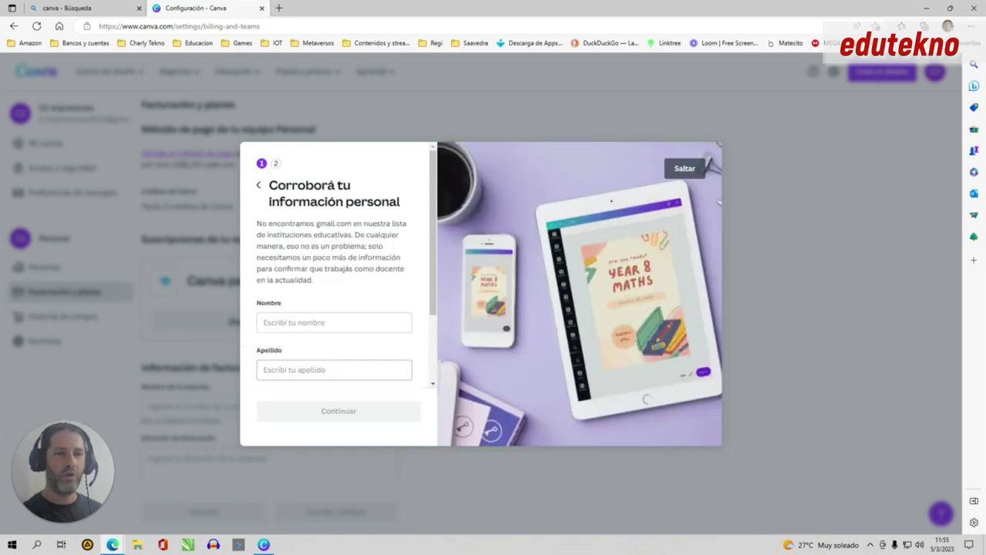
left_click(333, 323)
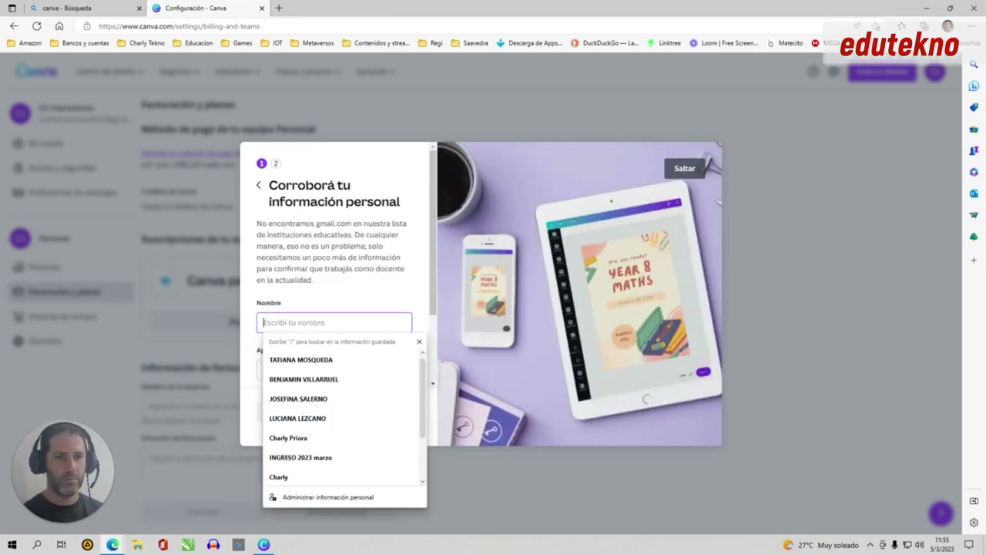
key("Tab")
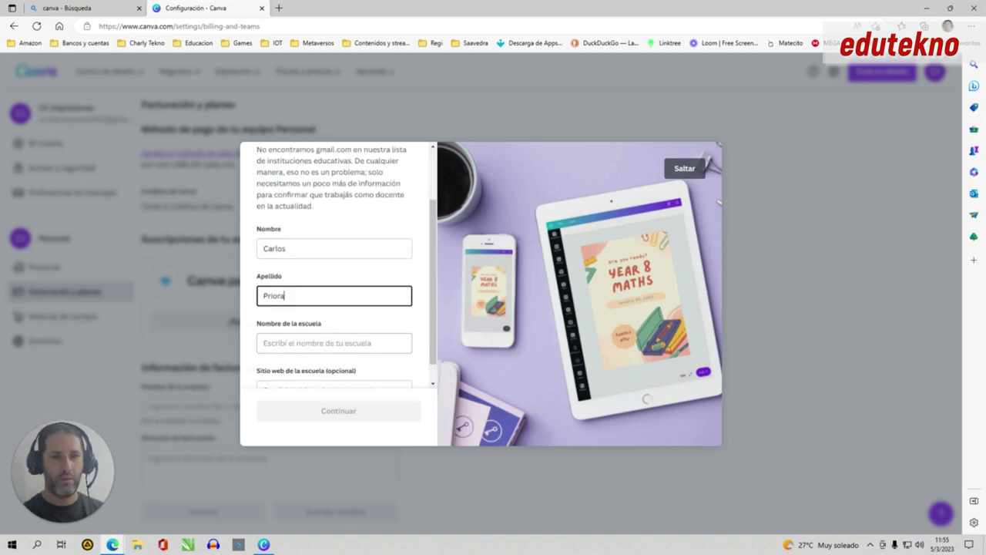
left_click(333, 342)
type("Centro")
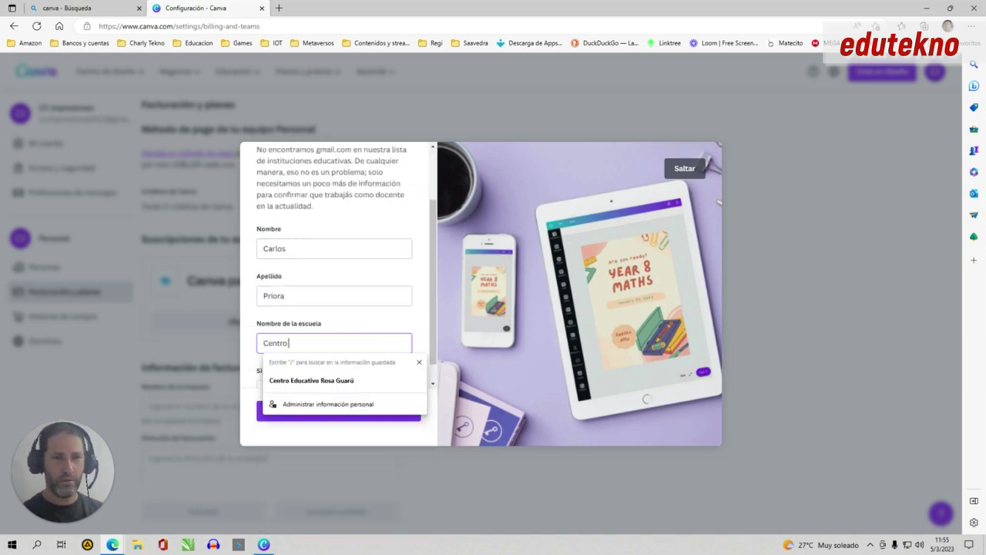
type(" Educativo S")
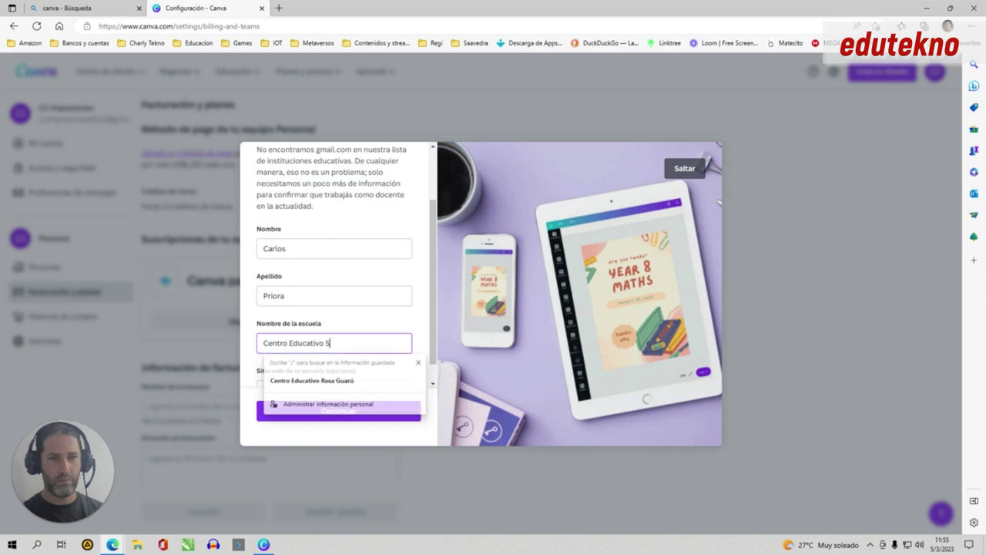
type("an Martín")
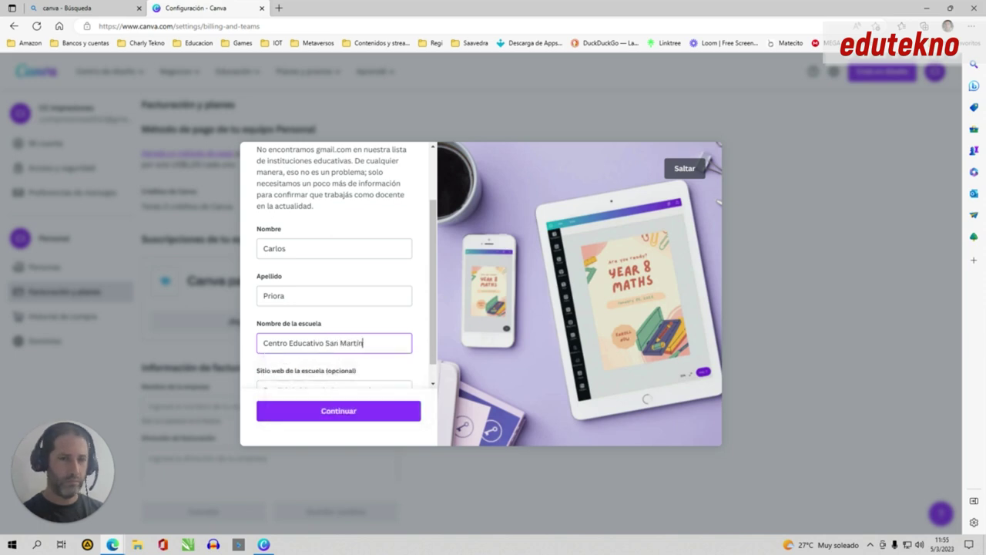
scroll(425, 310, "down", 1)
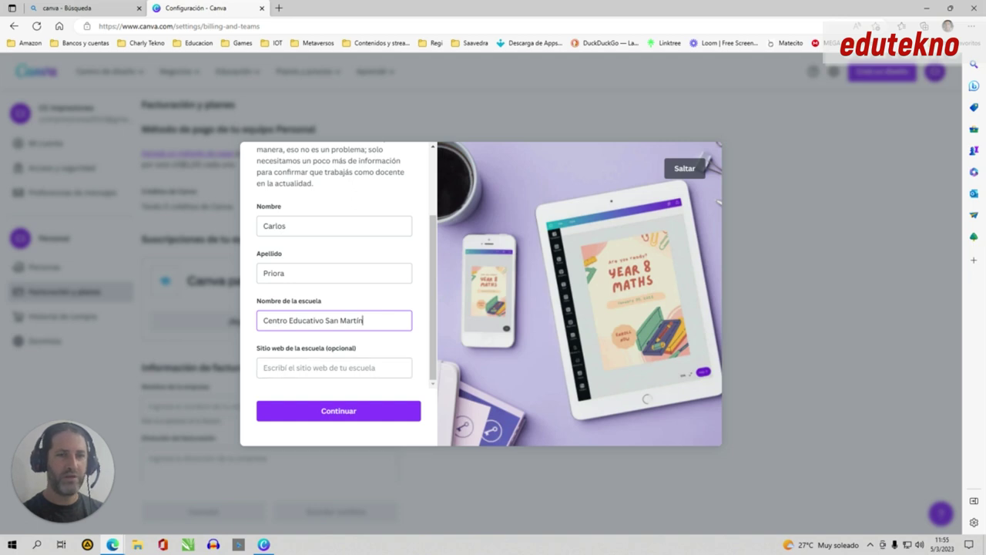
left_click(342, 413)
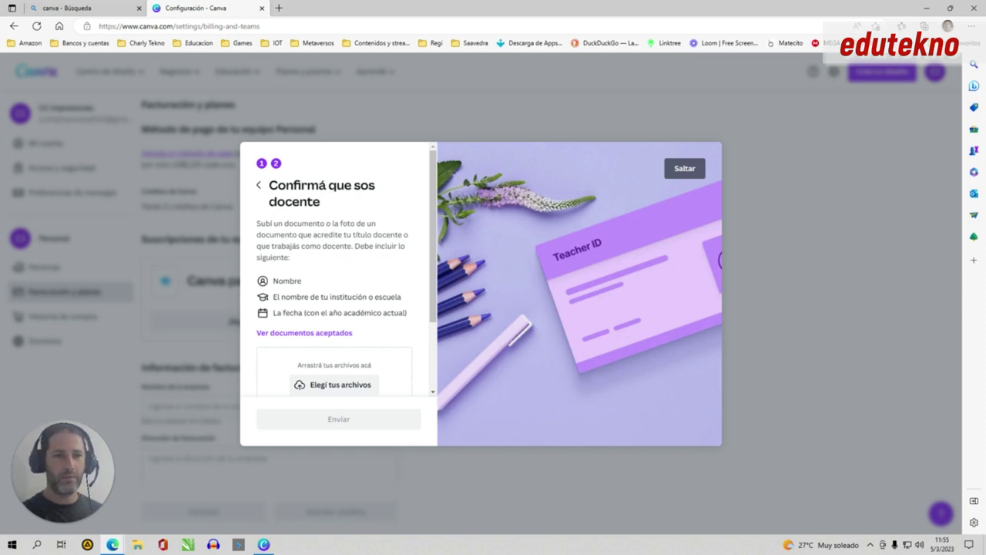
- Scroll through the 'Confirmá que sos docente' step to review the required teacher document
scroll(356, 296, "down", 1)
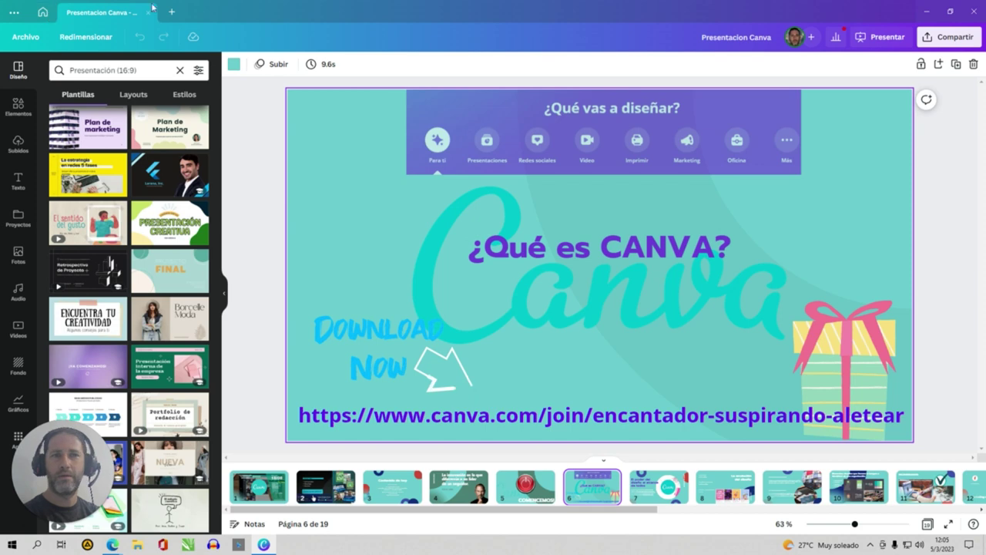
- Go from the home page to account settings and show the Canva para Educación billing at US$0,00
left_click(44, 13)
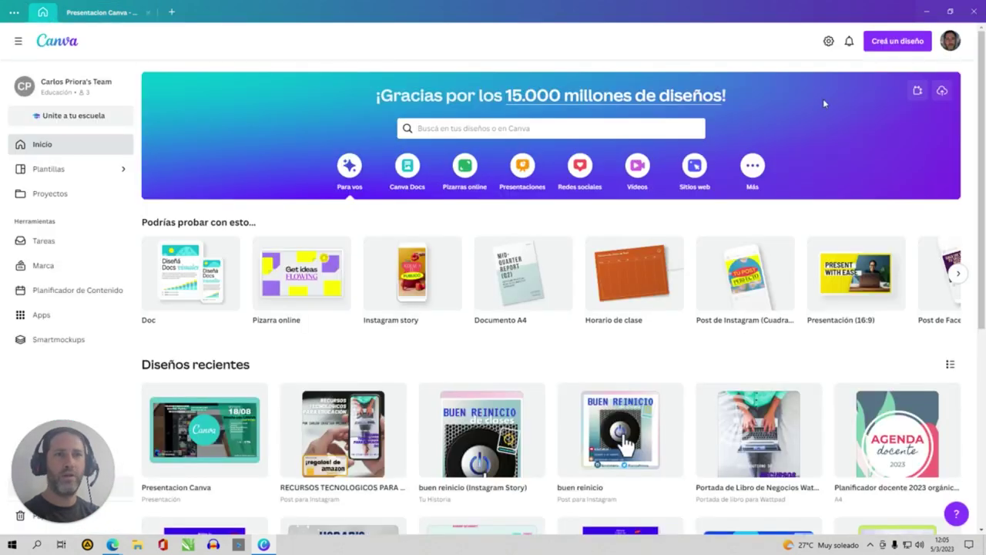
left_click(955, 43)
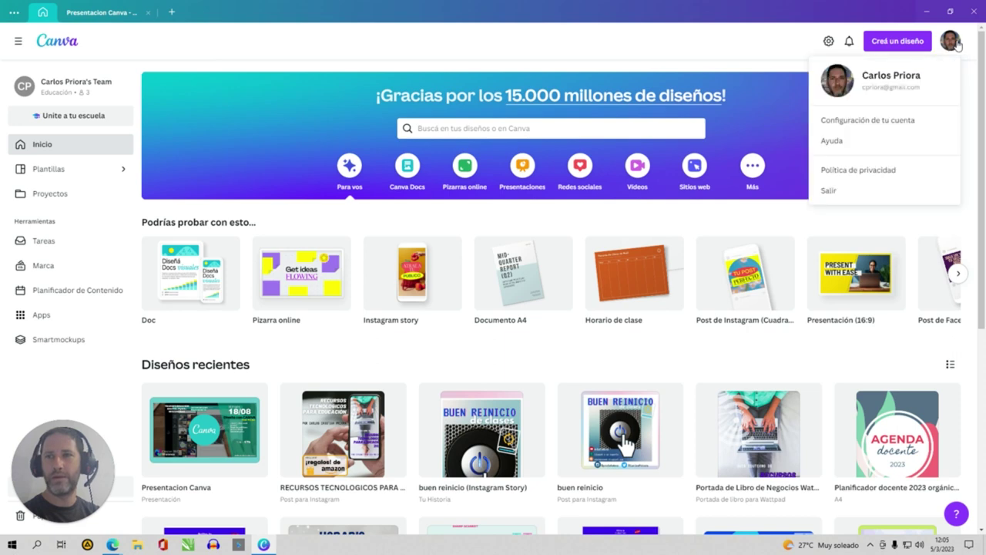
left_click(770, 61)
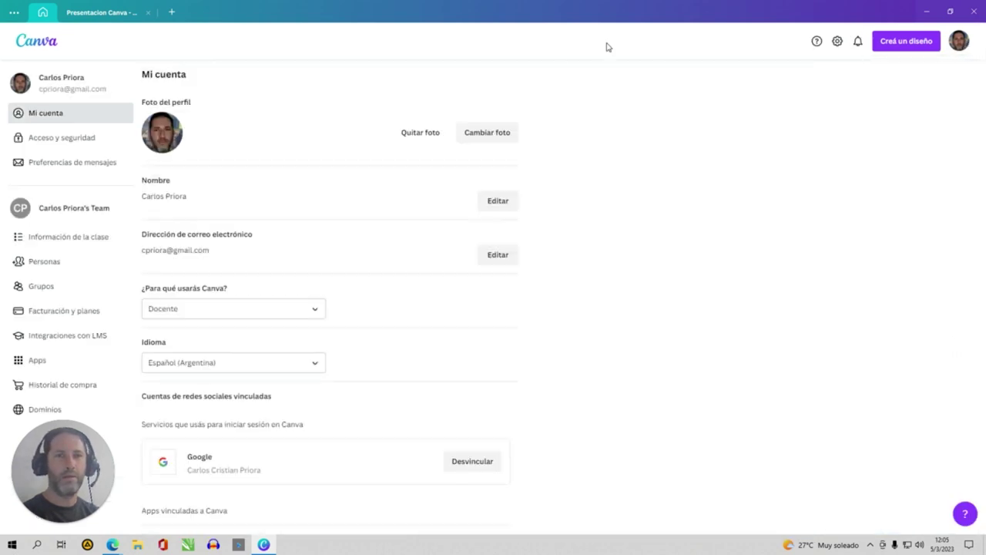
left_click(60, 315)
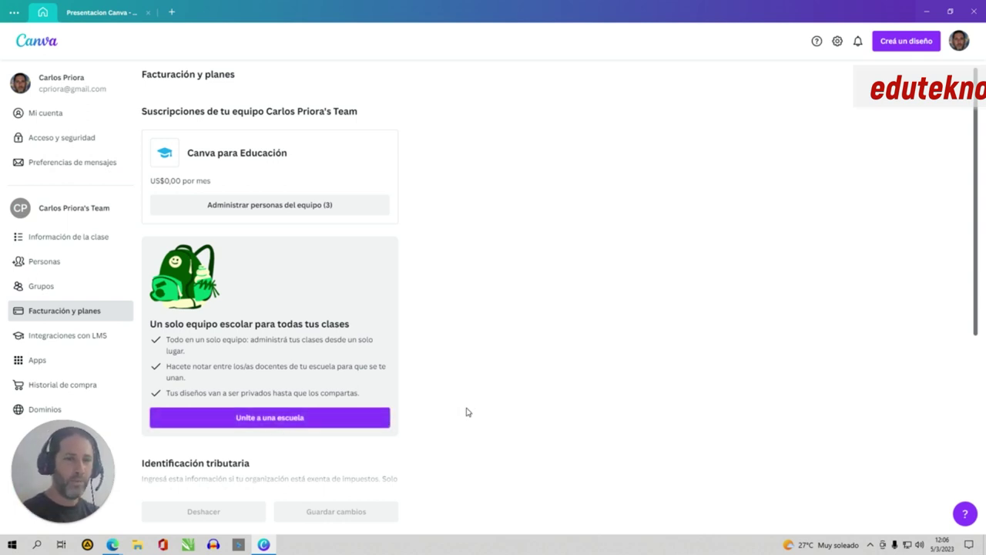
- Look at the Integraciones con LMS settings, then return to the Presentacion Canva deck
left_click(101, 340)
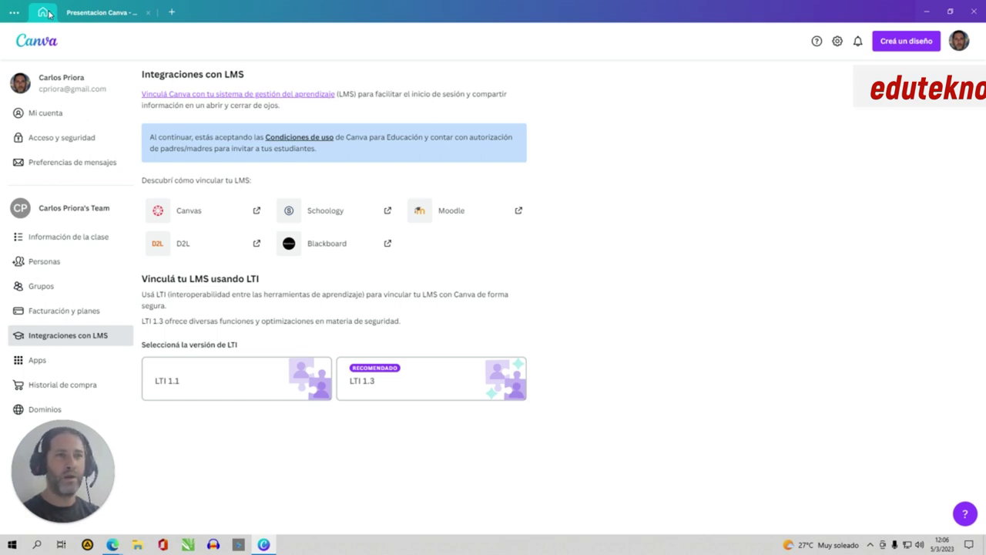
left_click(100, 6)
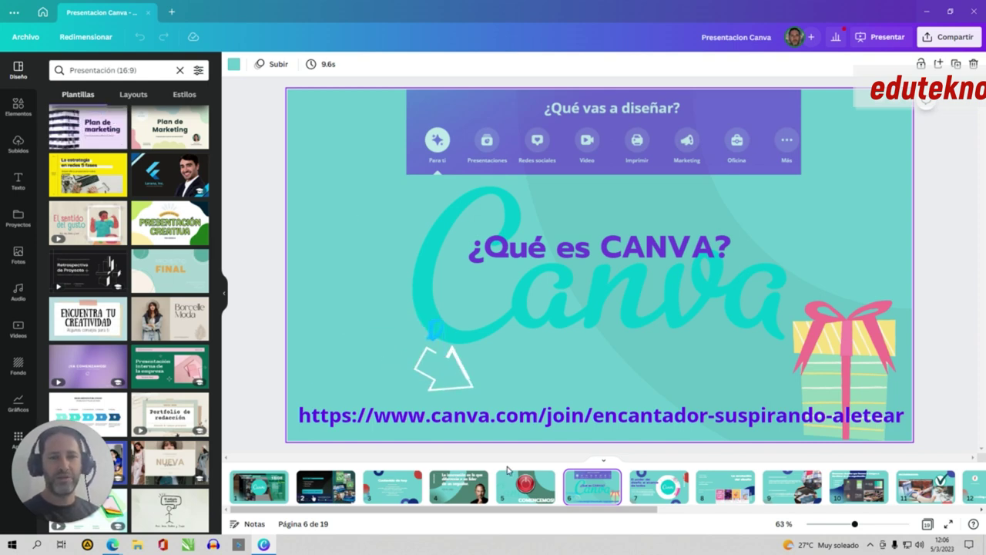
- Step through slides 7 to 10 and play the presentation full screen from slide 10
left_click(644, 490)
left_click(725, 490)
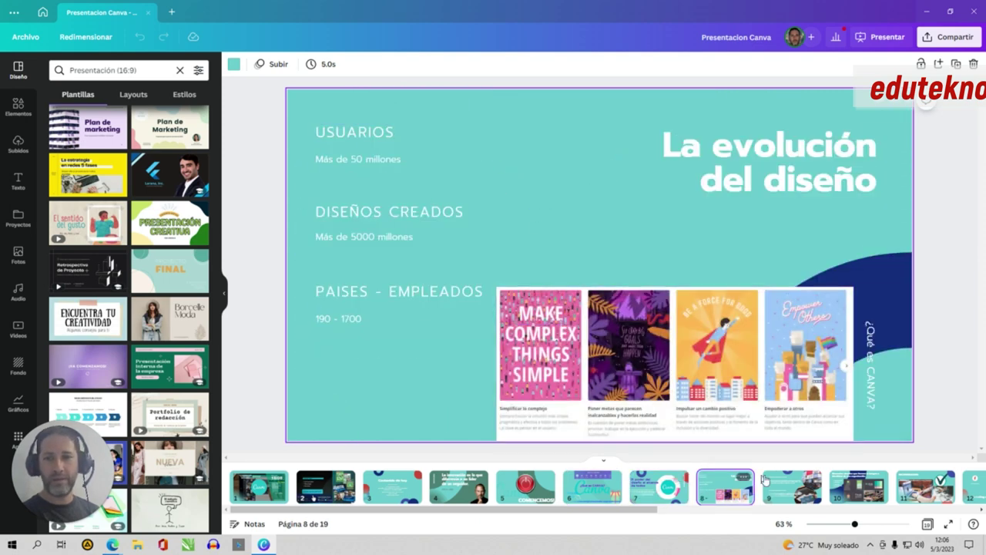
left_click(781, 488)
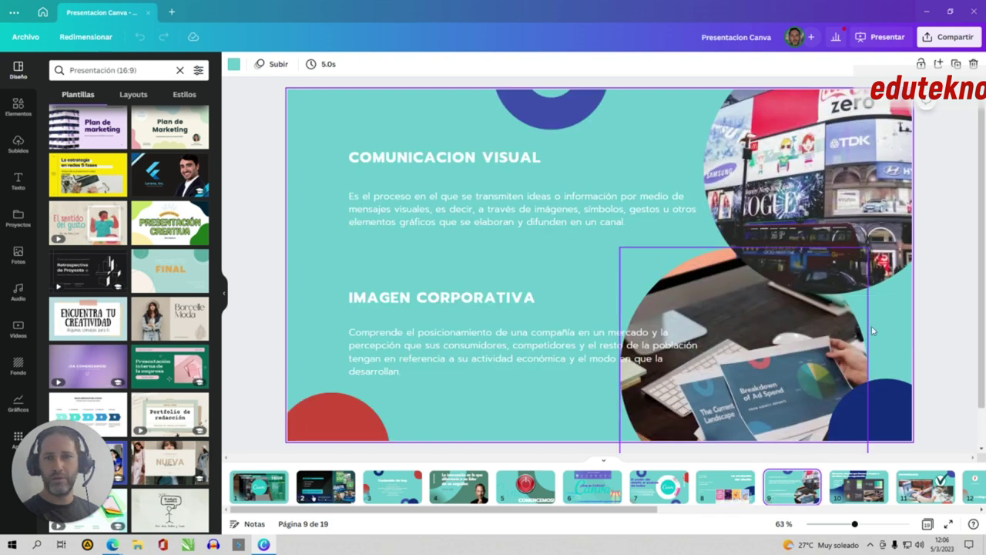
left_click(858, 487)
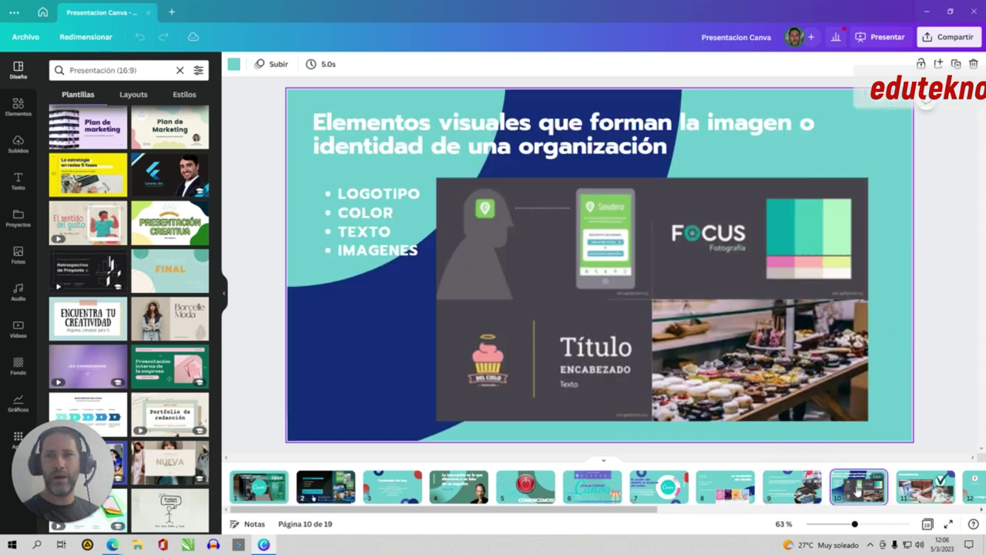
left_click(876, 38)
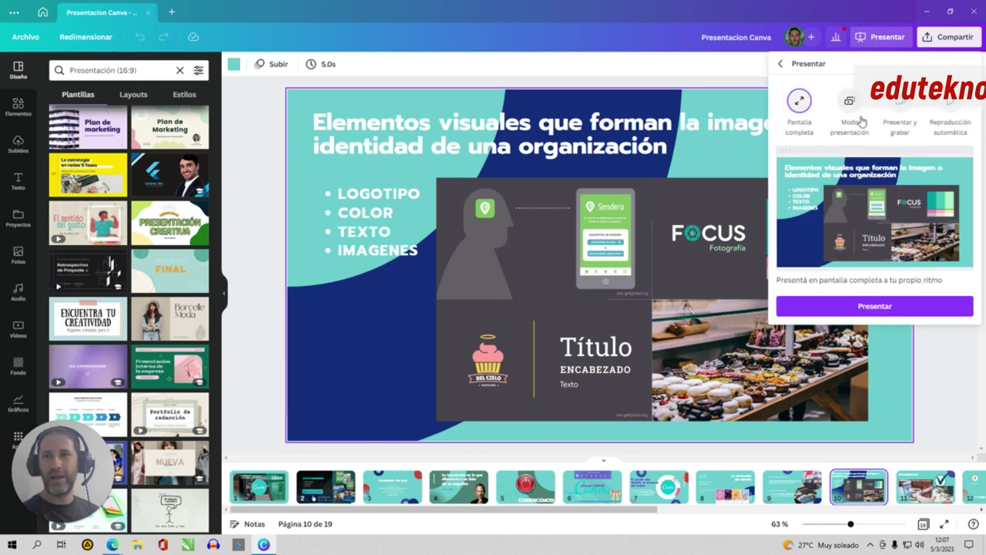
left_click(872, 307)
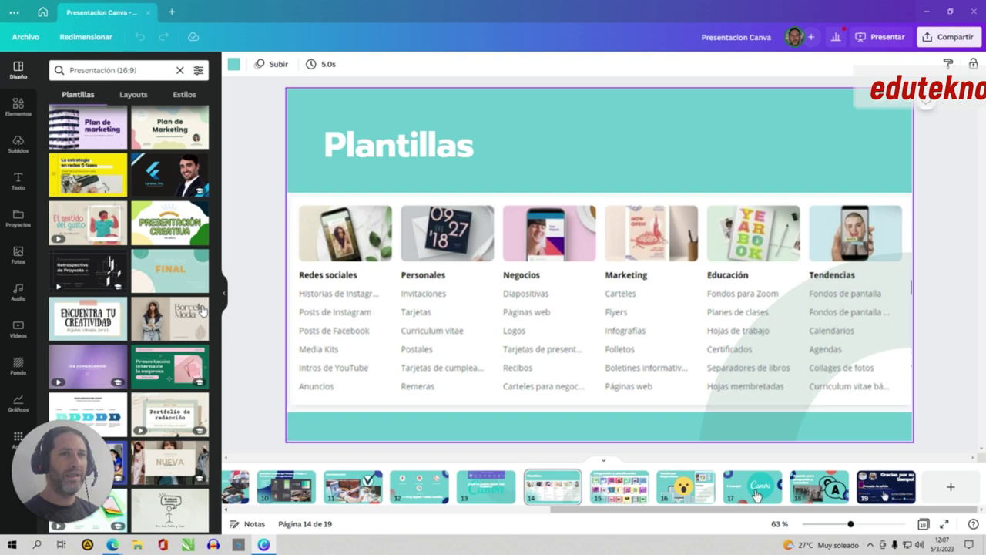
- Leave the presentation editor and close the Presentacion Canva tab
left_click(43, 12)
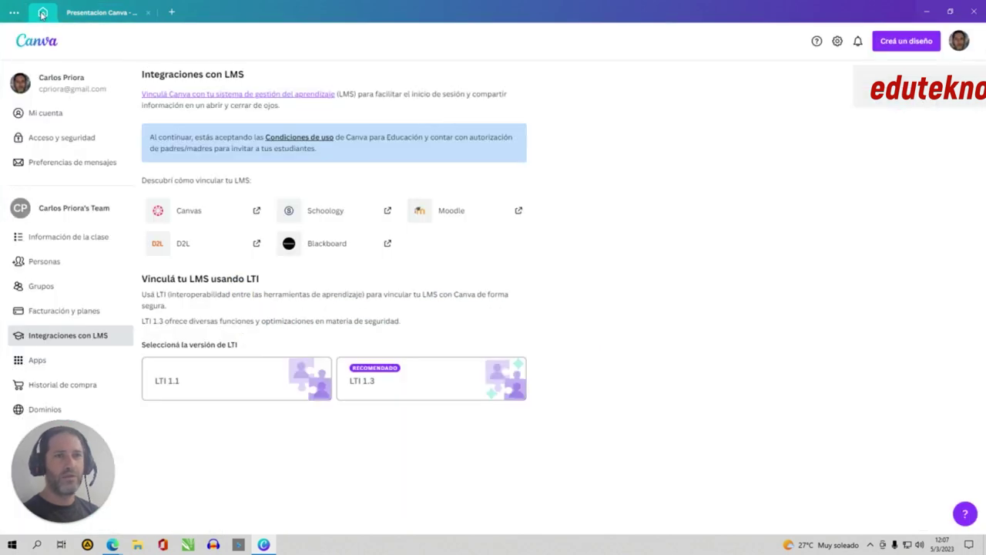
left_click(84, 14)
left_click(14, 12)
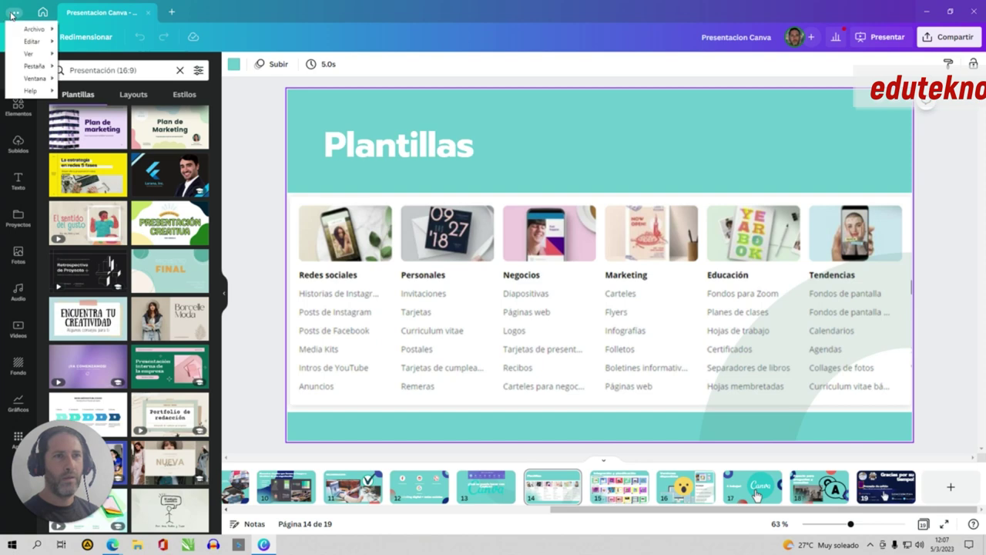
left_click(69, 13)
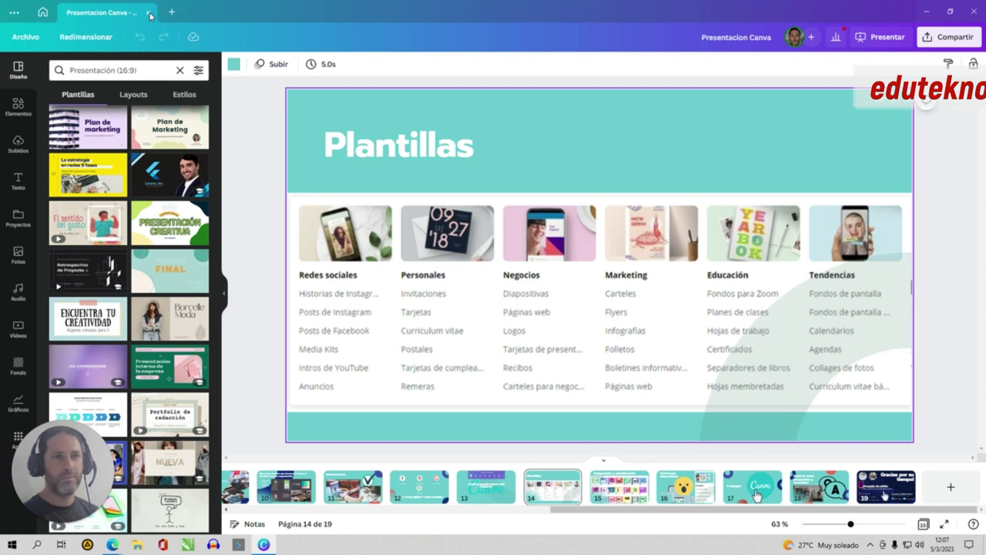
left_click(151, 14)
- Return to the Canva home page and open the RECURSOS TECNOLOGICOS Instagram post
left_click(58, 116)
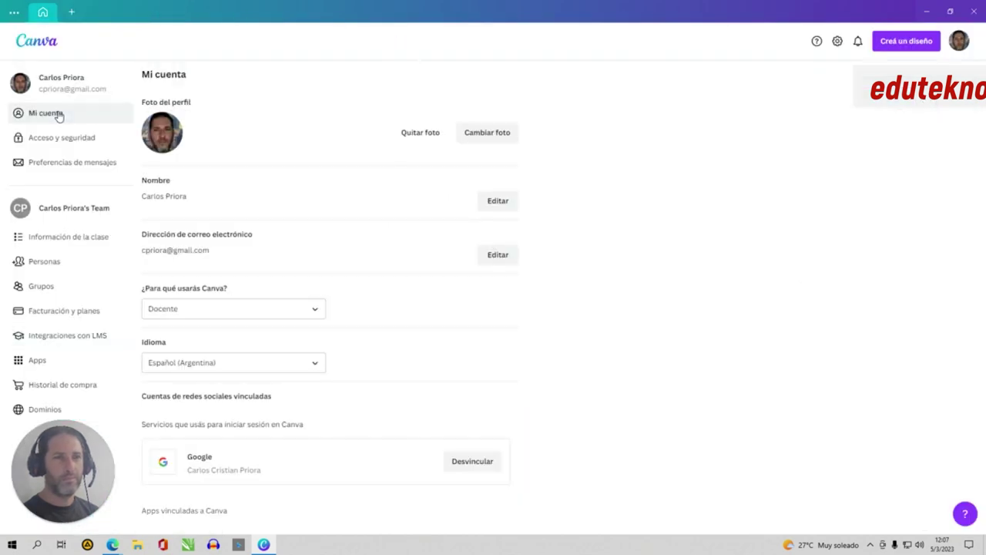
left_click(40, 45)
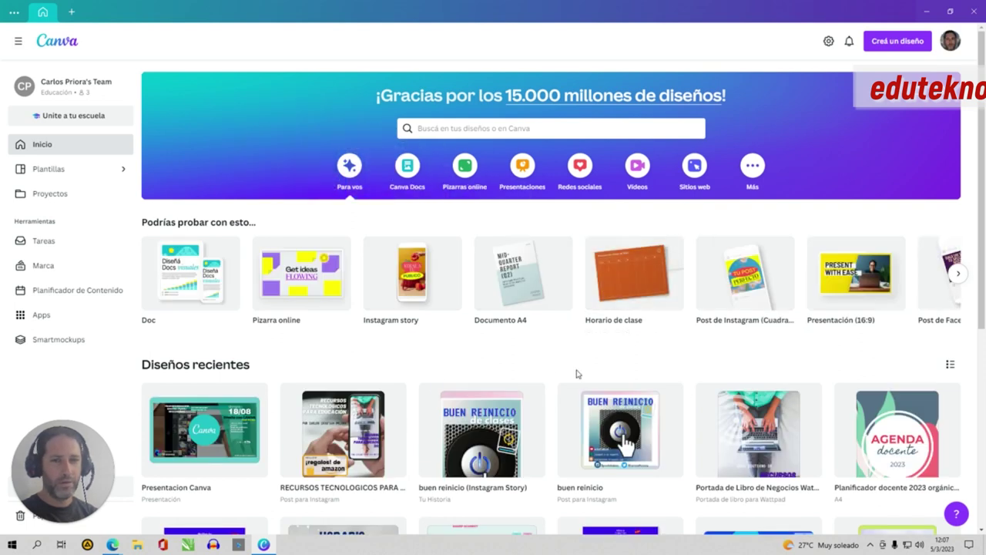
left_click(368, 451)
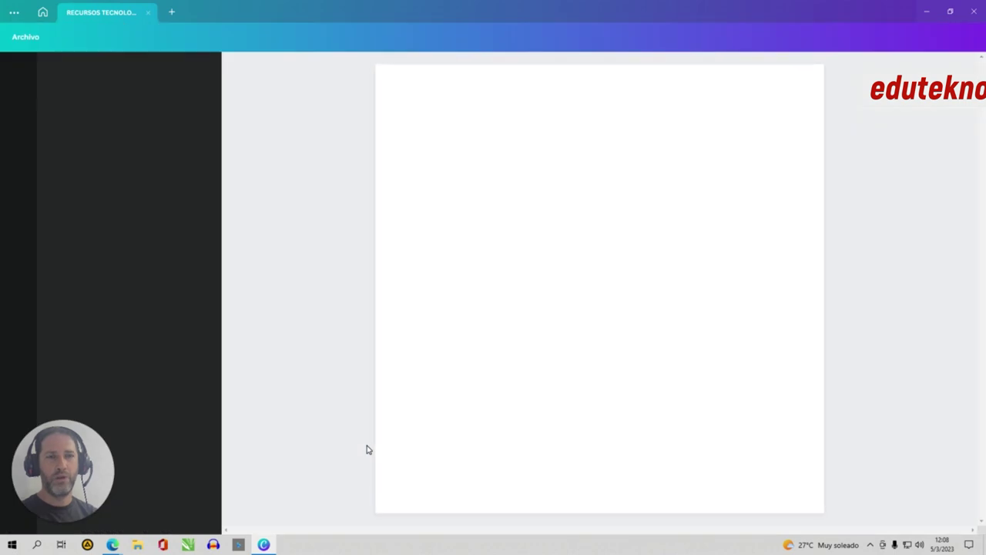